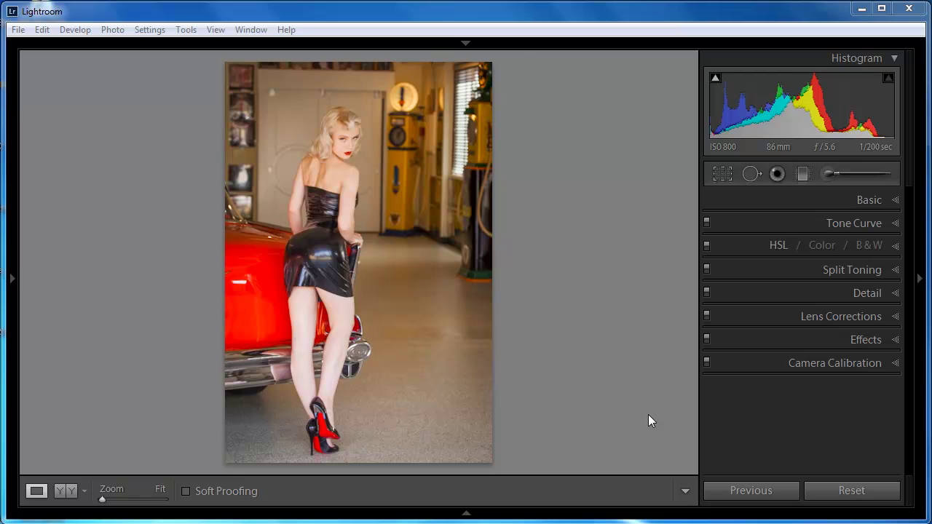
- Leave the Before and After comparison and show the edited portrait alone in Loupe view
click(70, 490)
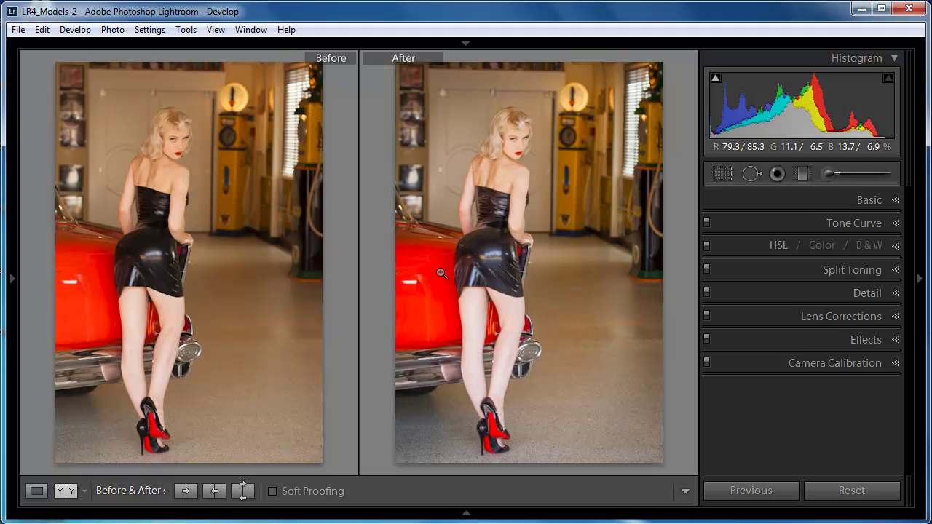
click(37, 493)
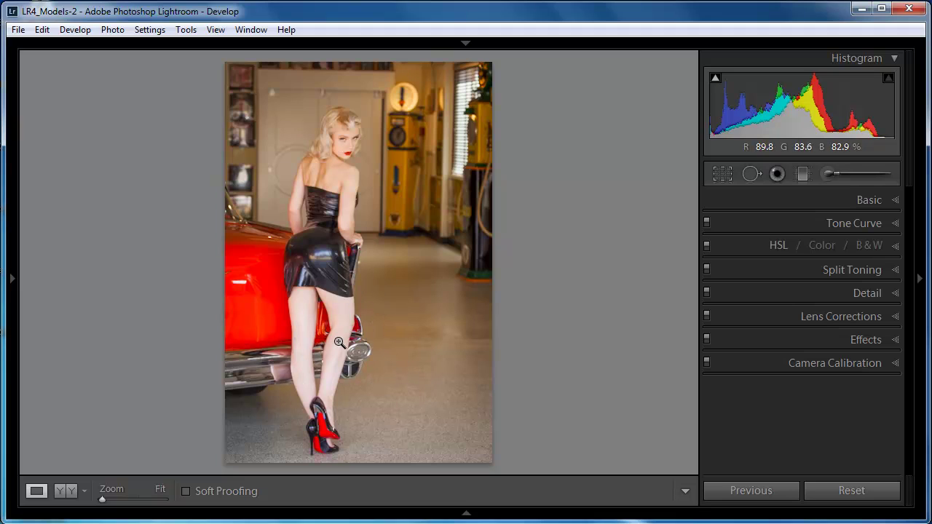
- Start a new Adjustment Brush mask using the Exposure effect at 0.49, size 3.0, feather and flow 100
click(827, 173)
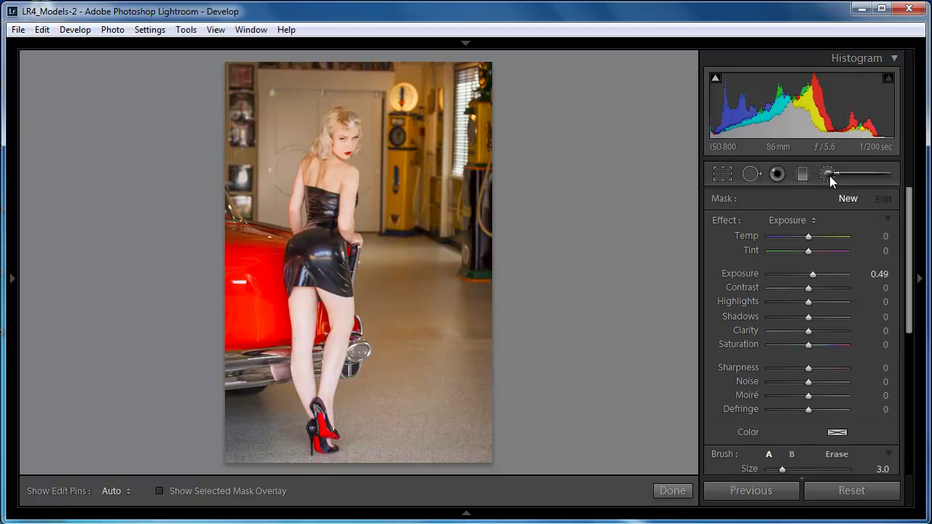
click(843, 199)
click(812, 222)
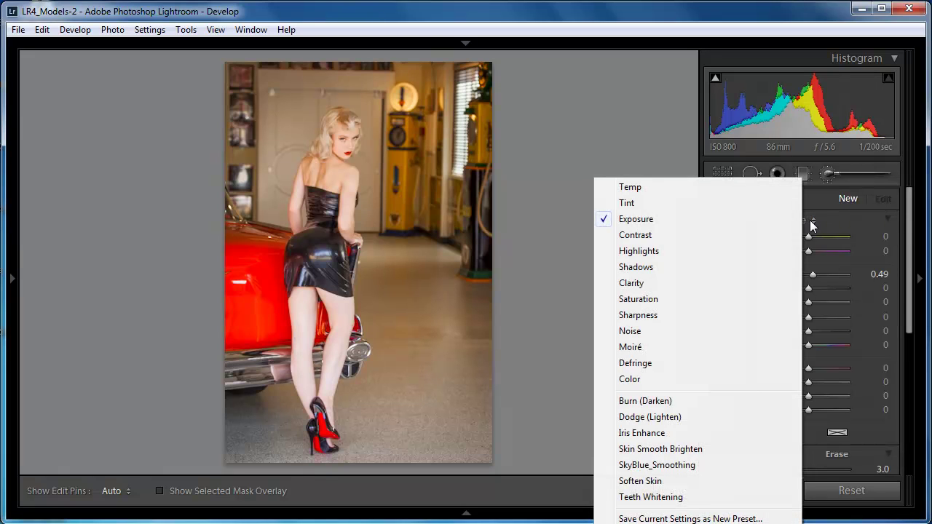
click(694, 221)
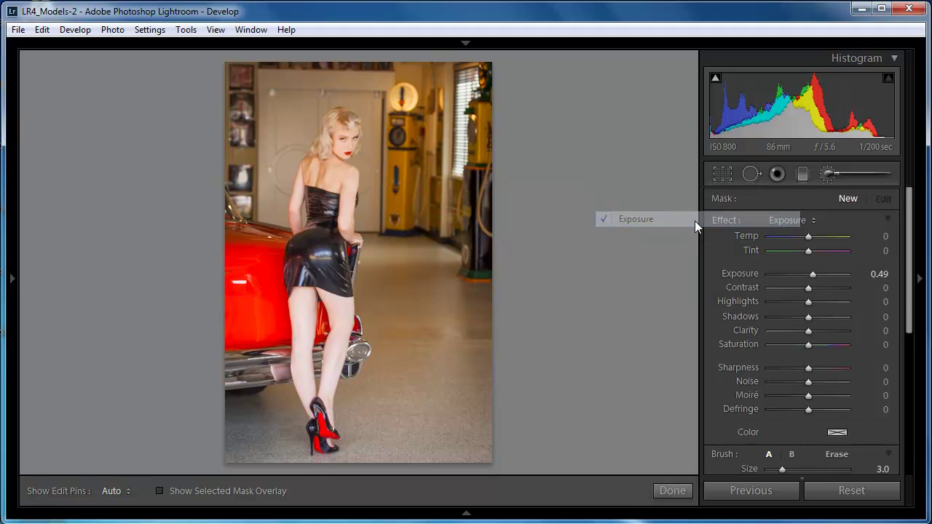
click(730, 273)
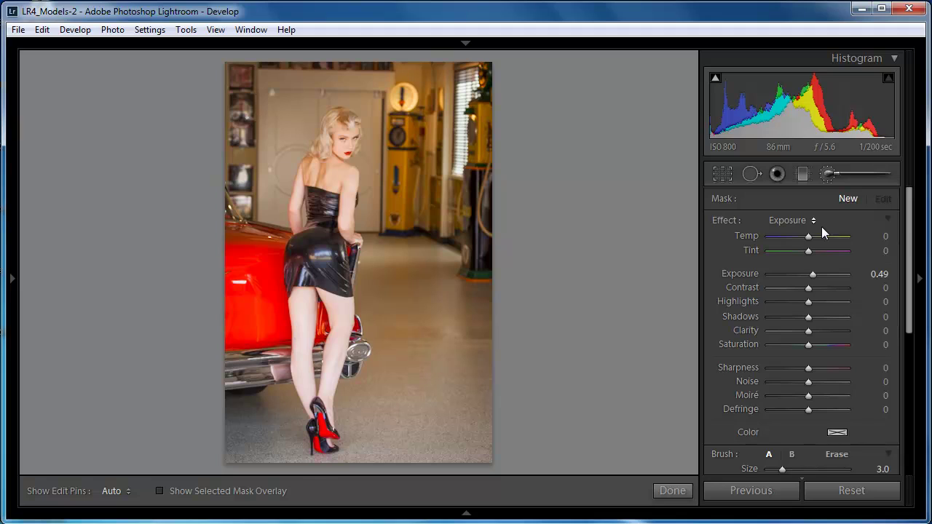
click(812, 276)
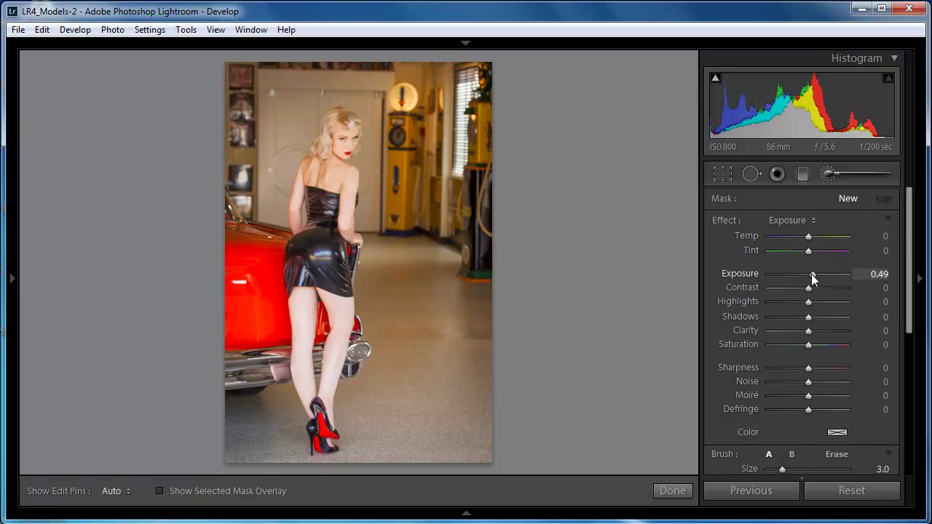
drag(909, 260, 902, 327)
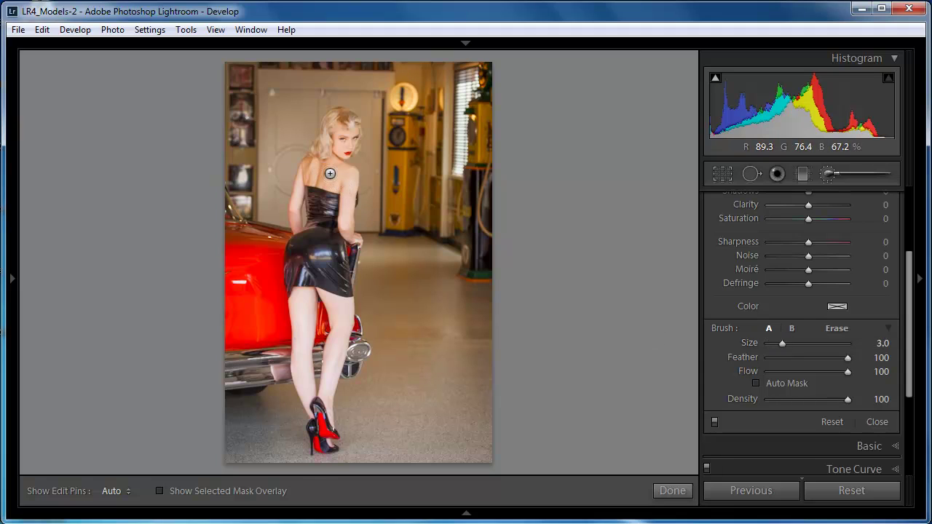
- Grow the Adjustment Brush from size 3.0 to 6.0 with the ] key
key(bracketright)
key(bracketright)
key(bracketright)
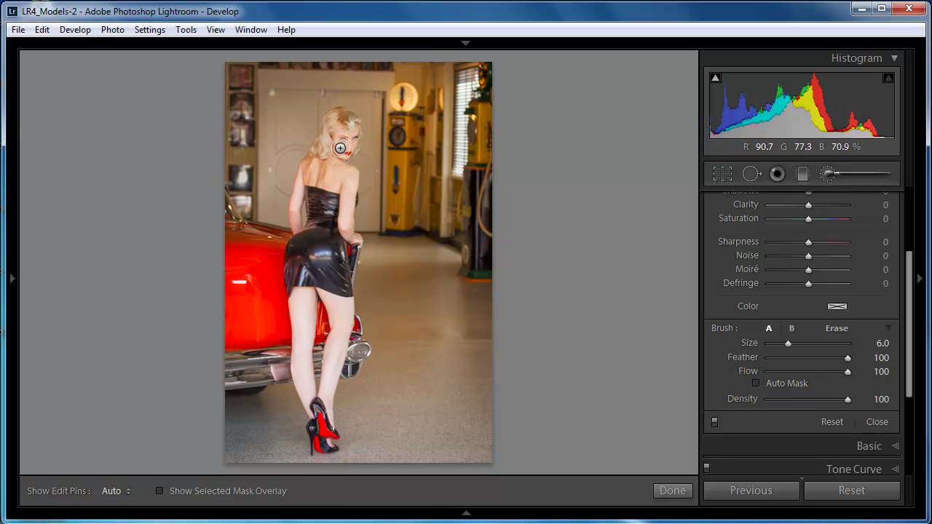
- With the red overlay on, paint the +0.49 exposure mask over the face, neck and shoulders
key(o)
key(h)
click(340, 139)
mouse_move(340, 139)
mouse_down()
mouse_move(335, 127)
mouse_move(340, 137)
mouse_up()
key(h)
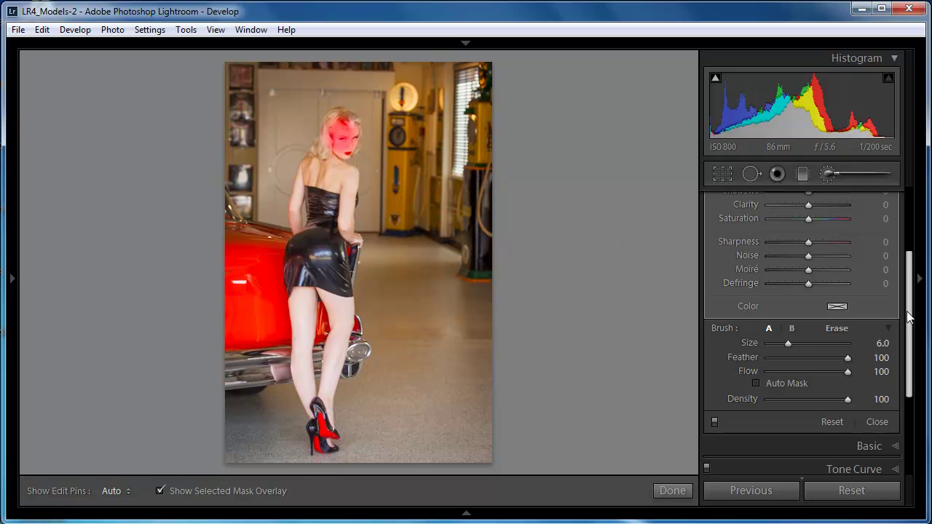
drag(909, 315, 908, 260)
click(880, 258)
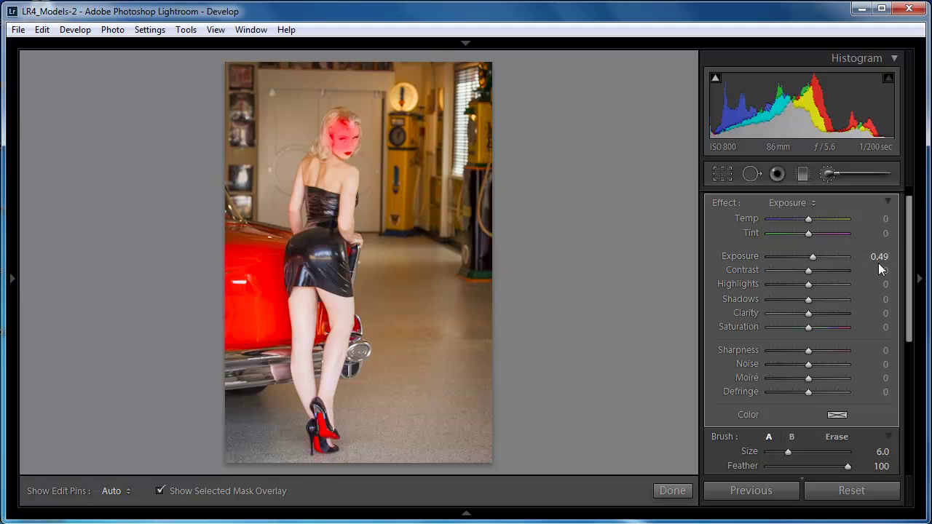
key(bracketleft)
key(bracketleft)
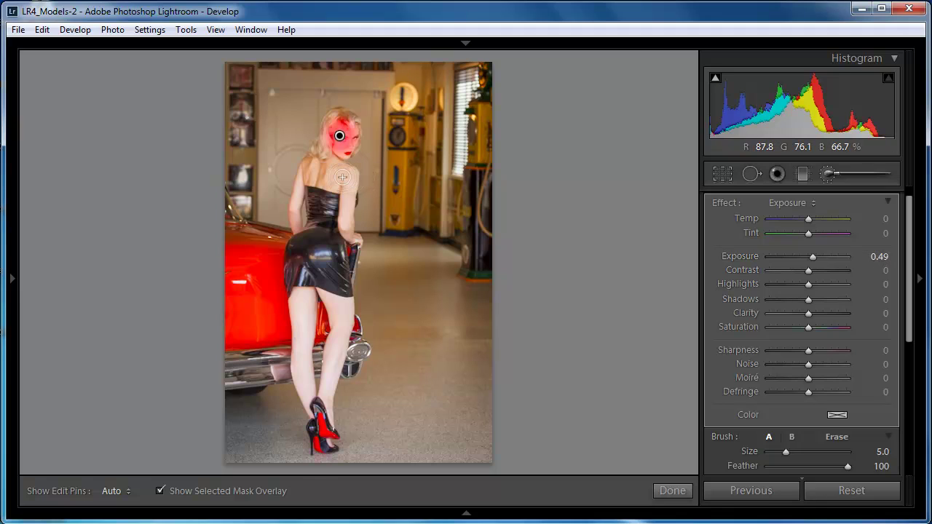
key(h)
mouse_move(344, 178)
mouse_down()
mouse_move(310, 167)
mouse_move(347, 184)
mouse_move(312, 172)
mouse_move(346, 179)
mouse_move(332, 179)
mouse_move(345, 183)
mouse_move(320, 189)
mouse_up()
key(h)
- Erase the mask from the dress top, then repaint the edges around the face
key(h)
key(h)
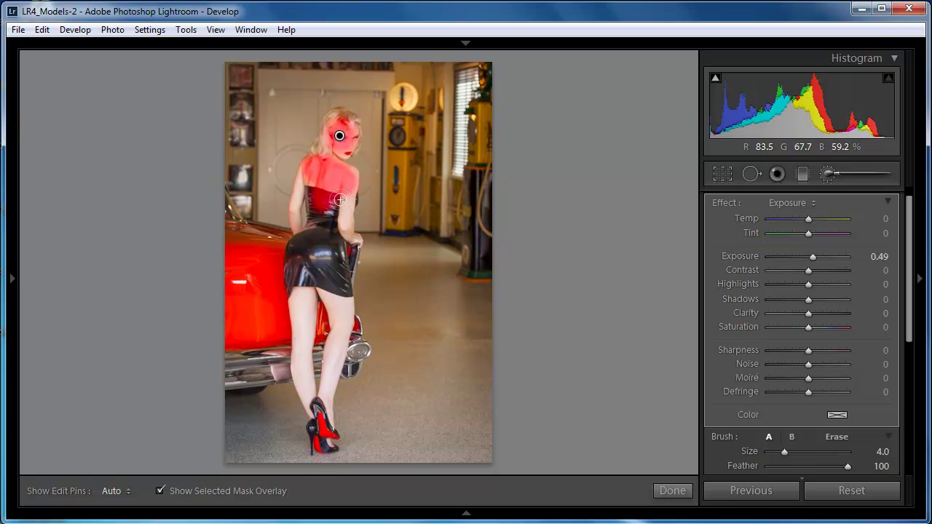
click(832, 436)
key(h)
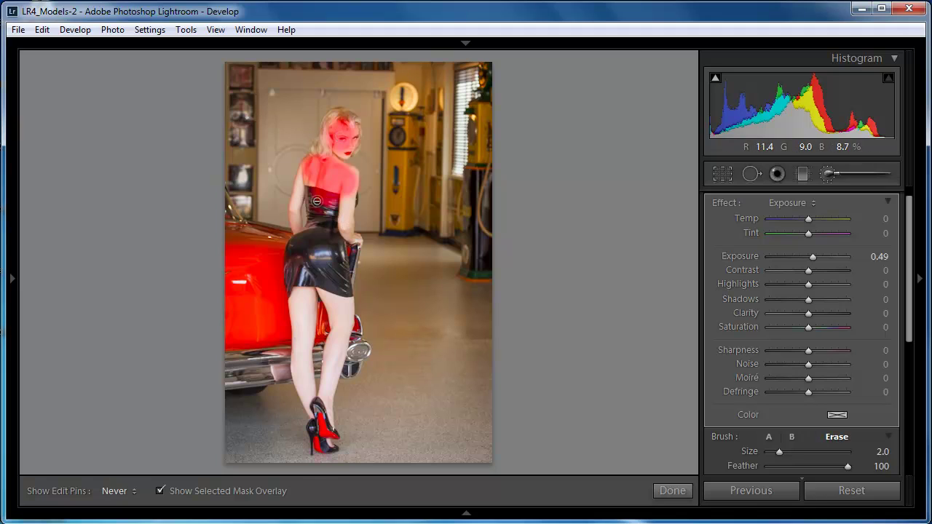
mouse_move(317, 201)
mouse_down()
mouse_move(322, 210)
mouse_move(343, 205)
mouse_move(304, 195)
mouse_move(345, 203)
mouse_move(323, 198)
mouse_move(332, 209)
mouse_move(330, 197)
mouse_up()
key(h)
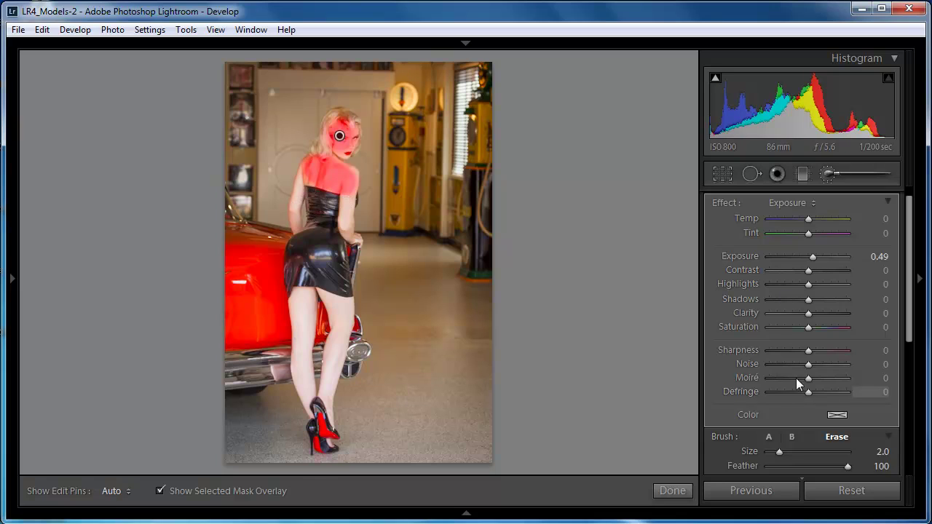
click(768, 436)
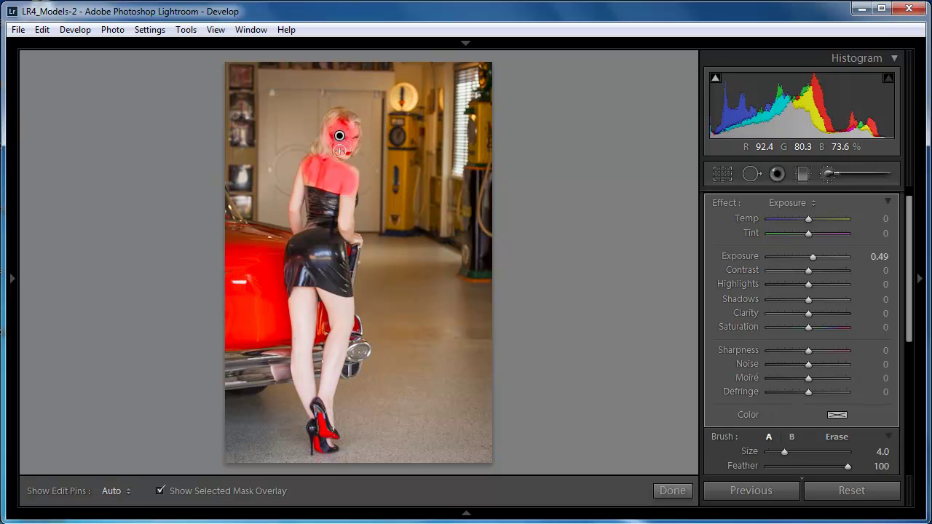
drag(339, 151, 343, 150)
- Hide the mask overlay and toggle the brush adjustment off and on twice to compare
key(o)
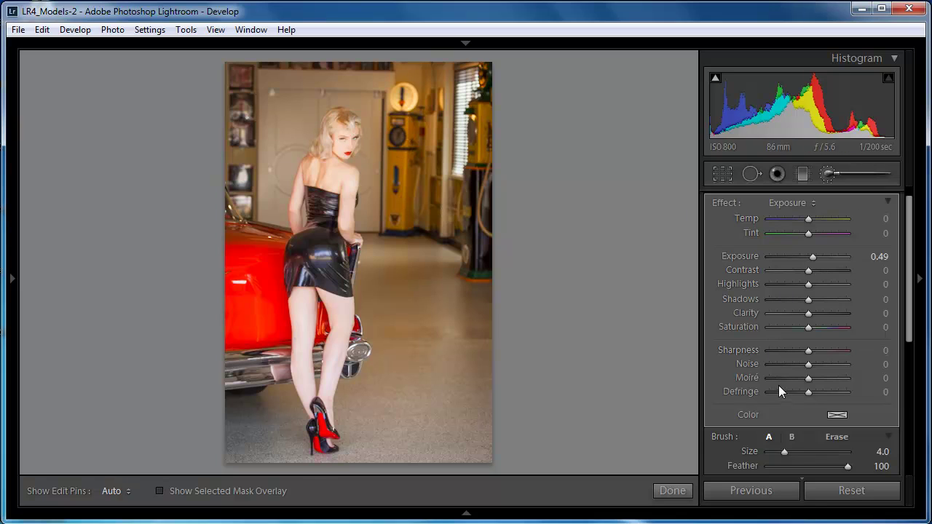
drag(911, 333, 908, 404)
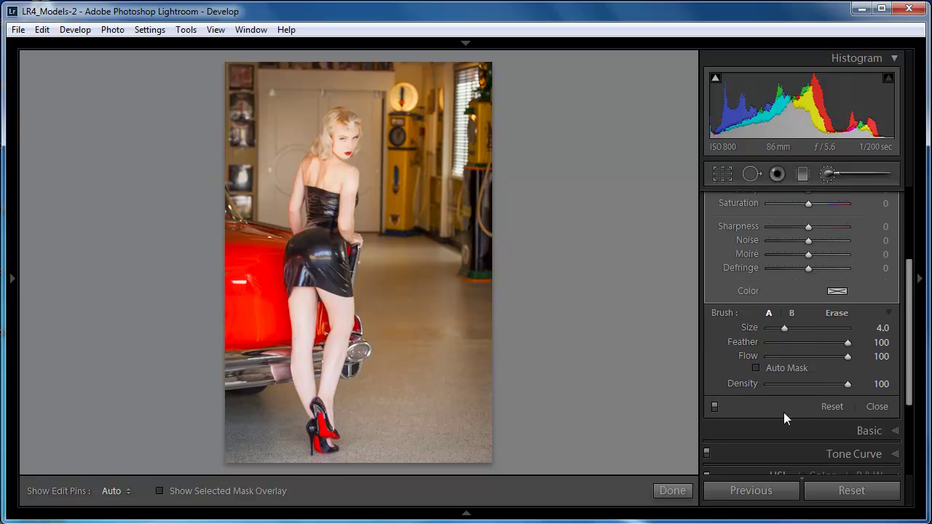
click(716, 410)
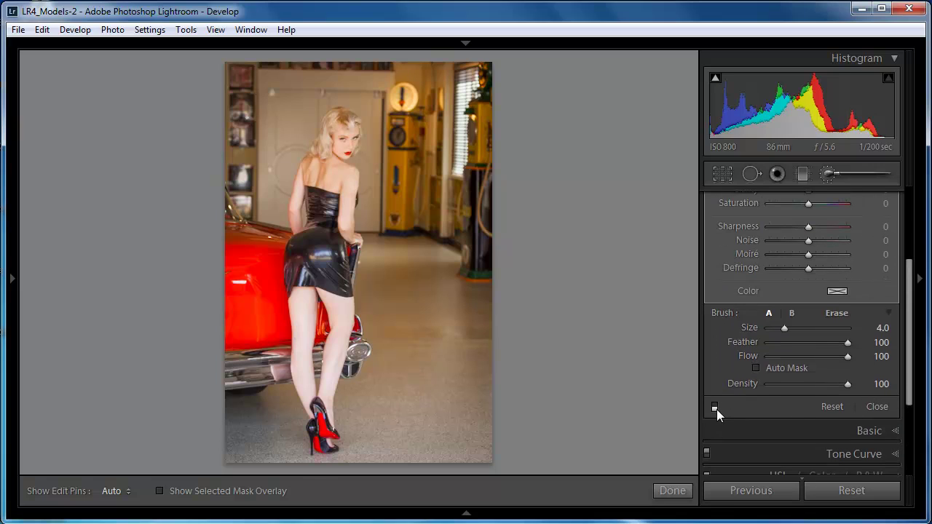
click(715, 407)
click(716, 409)
click(714, 406)
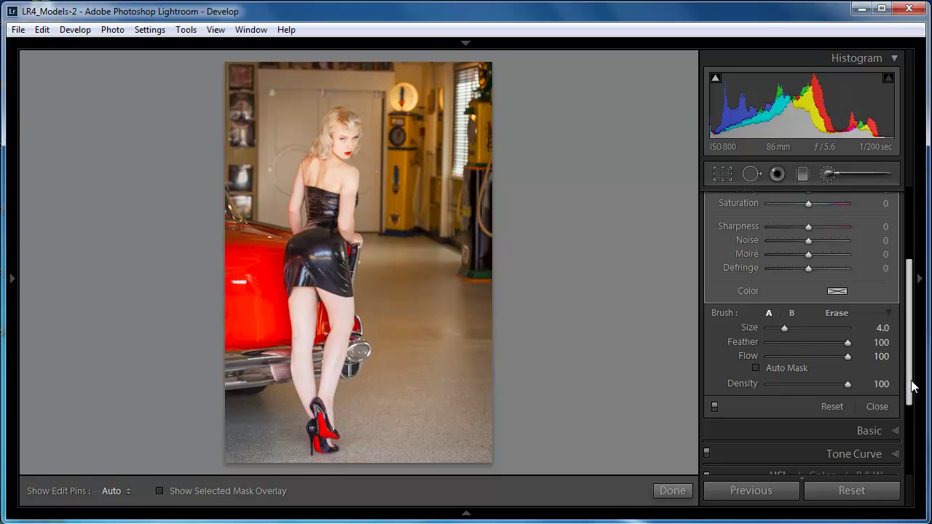
- Lower the mask's exposure to 0.40 and shrink the brush to size 2.0
scroll(908, 364, up, 4)
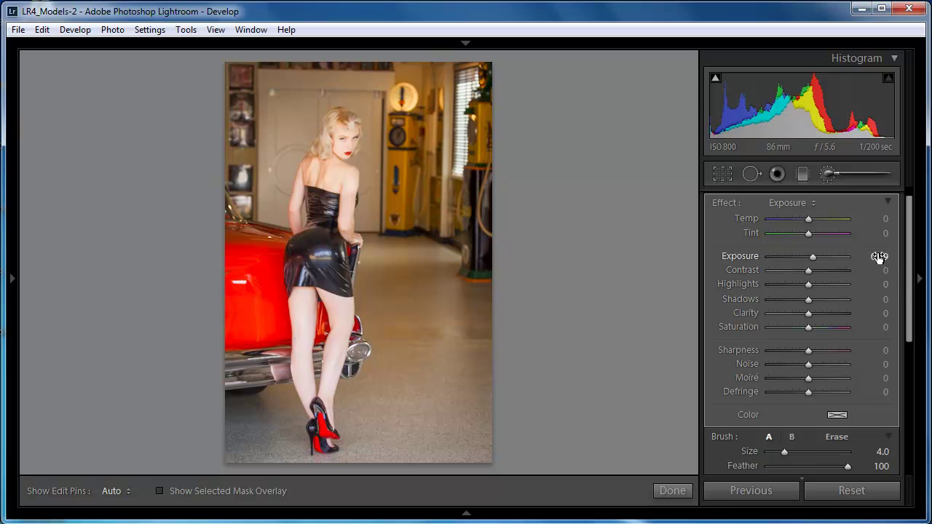
click(877, 256)
text(.4)
key(Return)
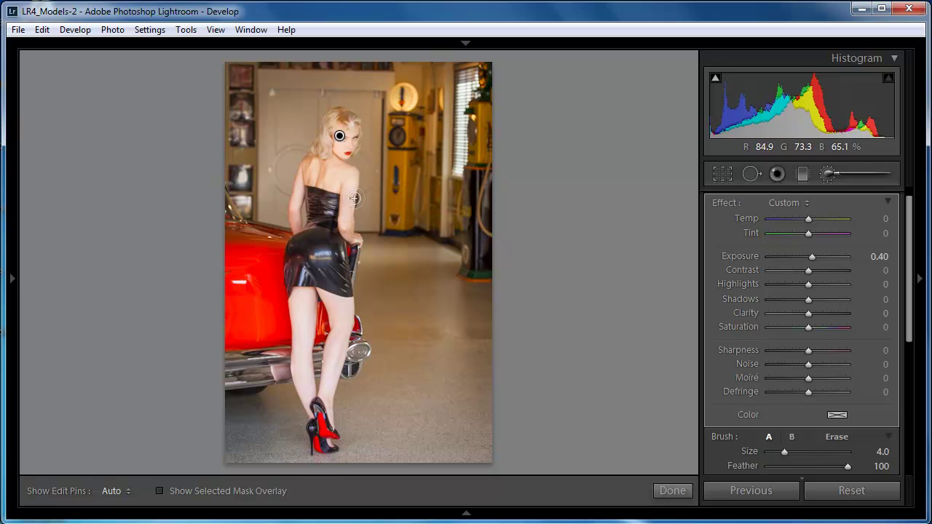
key(bracketleft)
key(bracketleft)
- Set the brush flow to 73 and toggle the edit pins to inspect the mask
drag(912, 332, 914, 370)
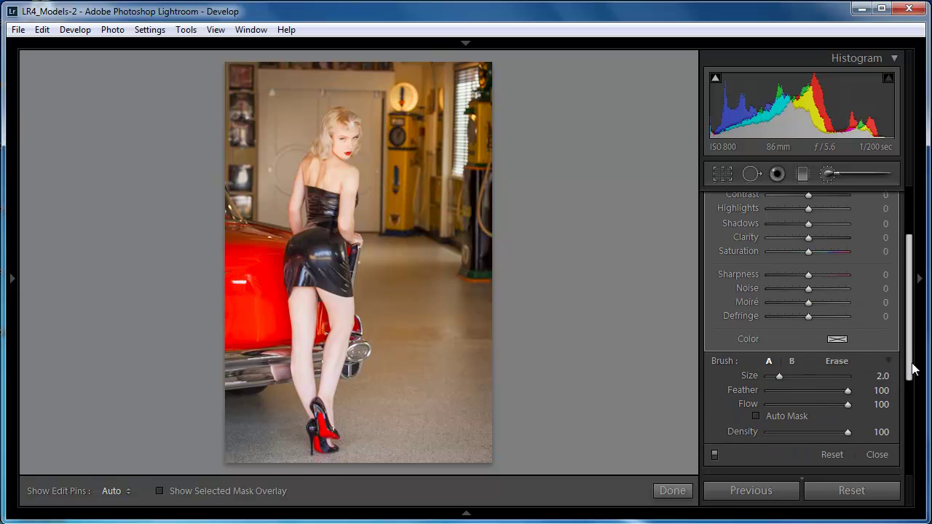
drag(846, 405, 814, 408)
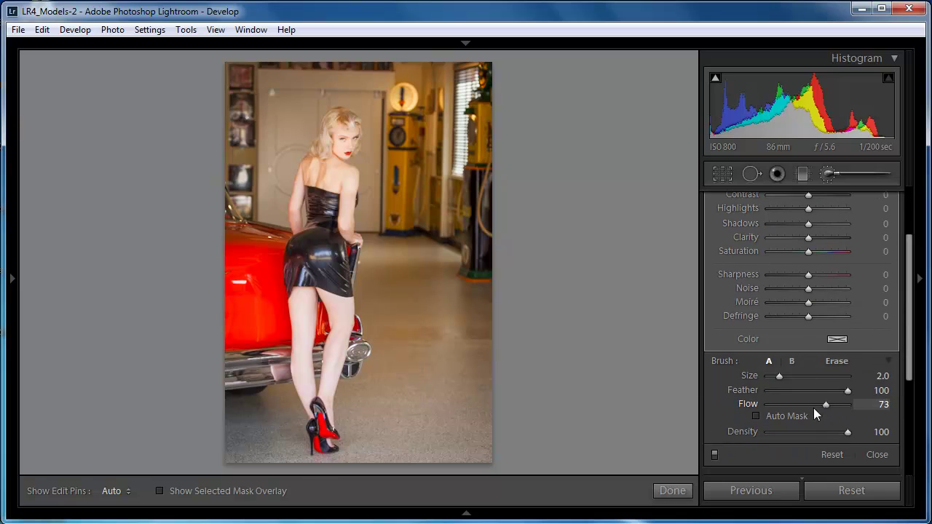
key(h)
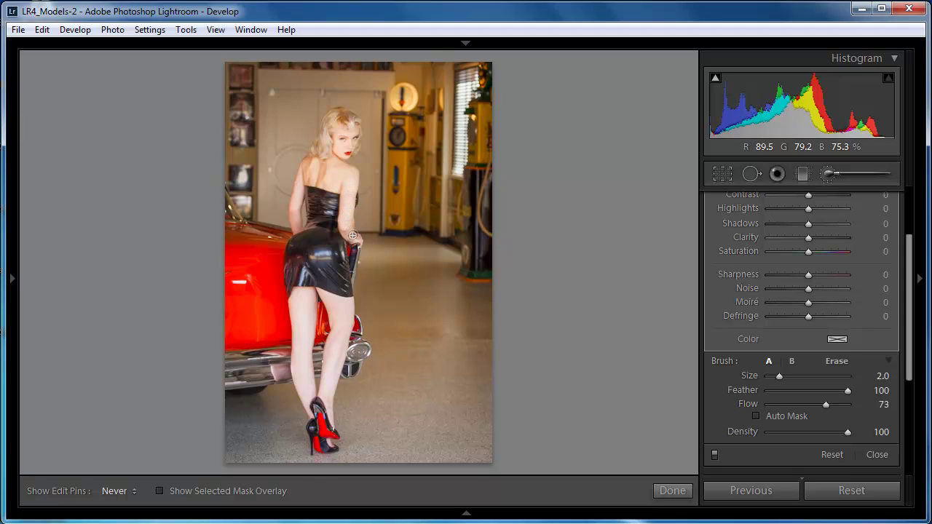
key(h)
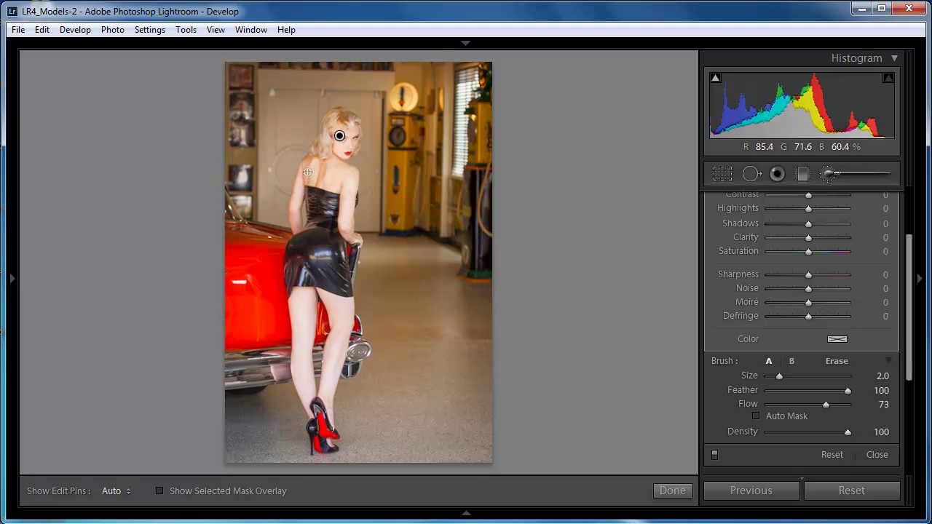
key(h)
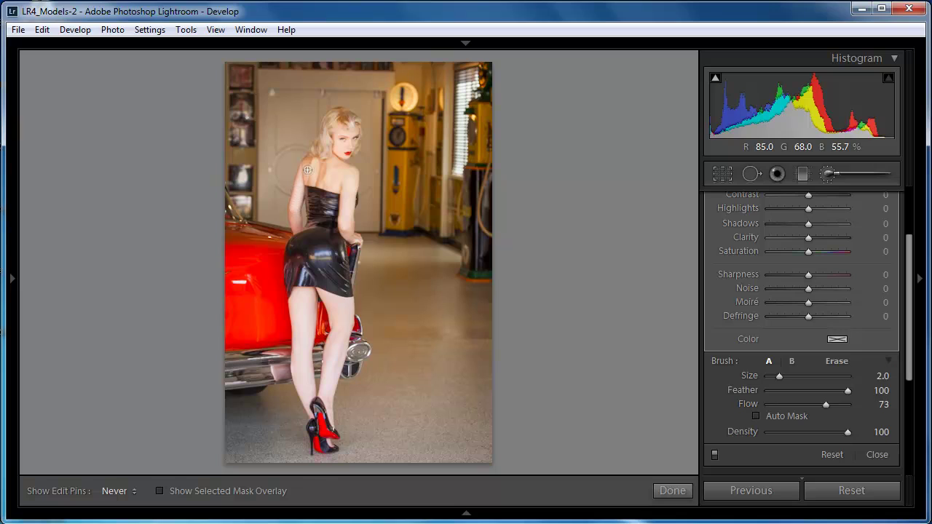
key(h)
key(h)
key(h)
- Switch the brush adjustment off and on twice to compare the portrait at 0.40 exposure
scroll(908, 349, down, 2)
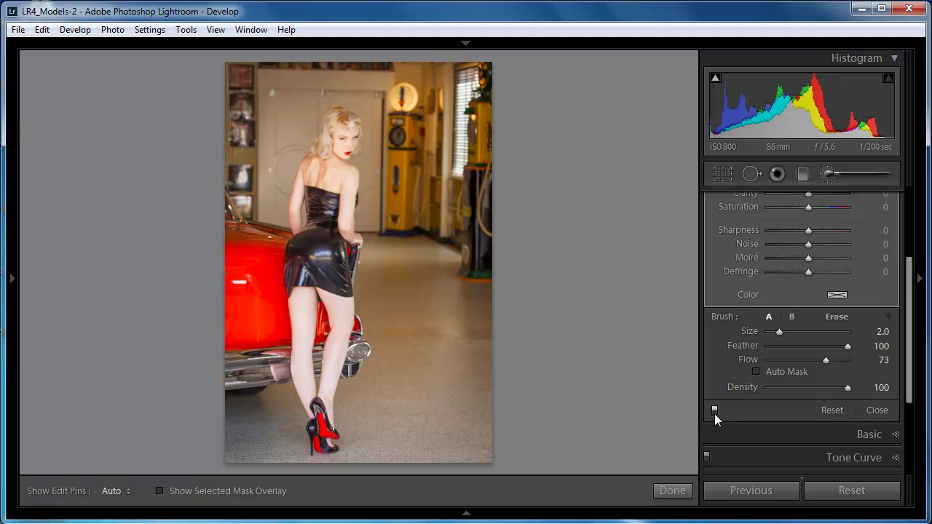
click(714, 411)
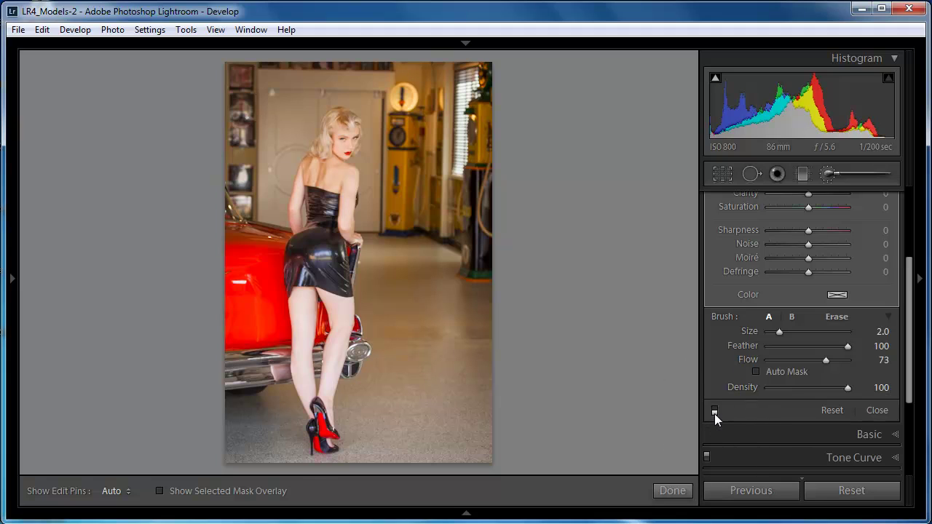
click(714, 411)
click(714, 411)
click(714, 412)
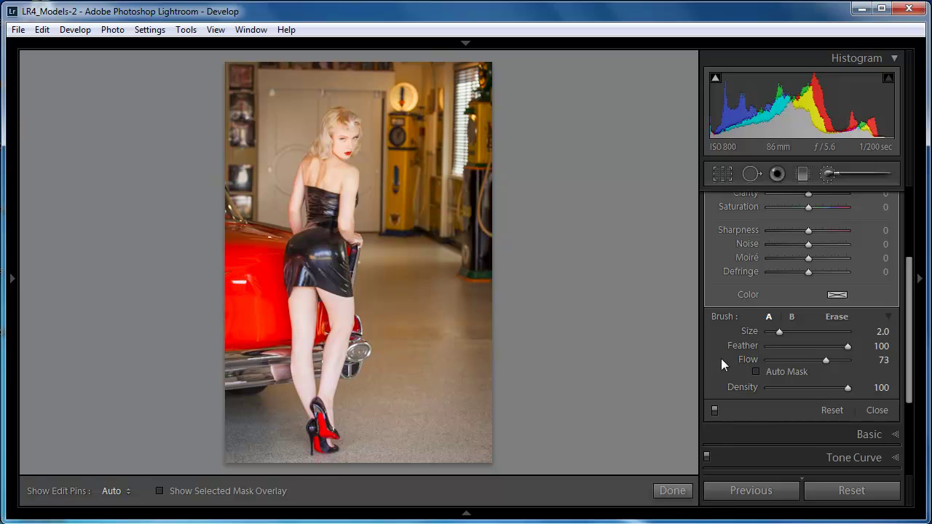
scroll(909, 349, up, 2)
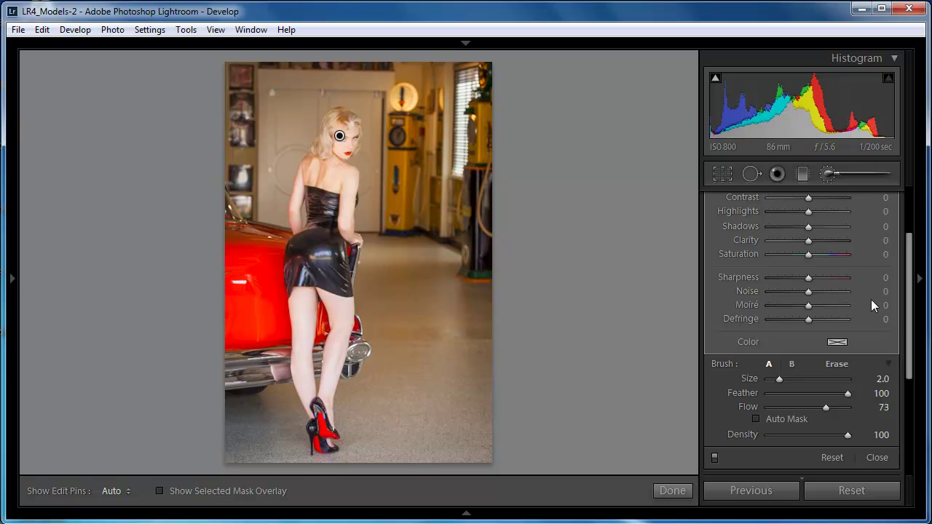
drag(909, 323, 902, 270)
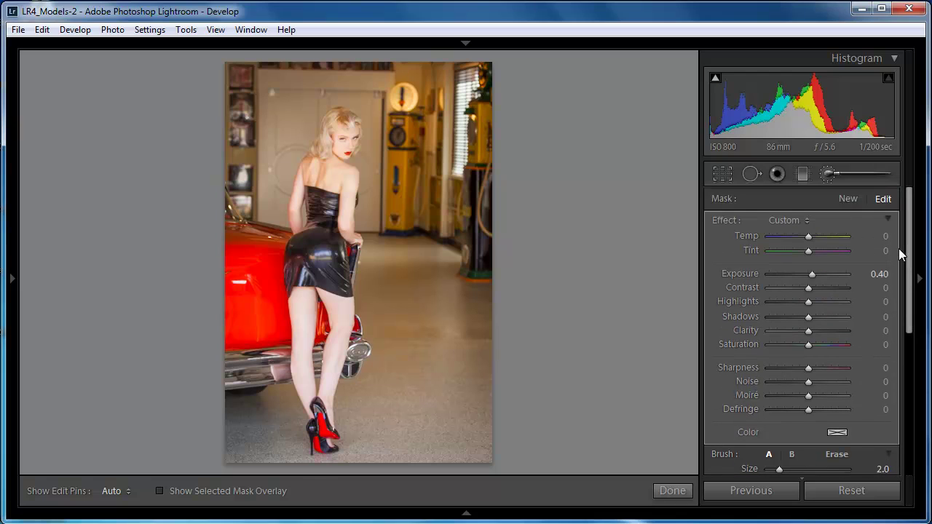
- Create a new brush mask with the Temp effect set to 25
click(848, 199)
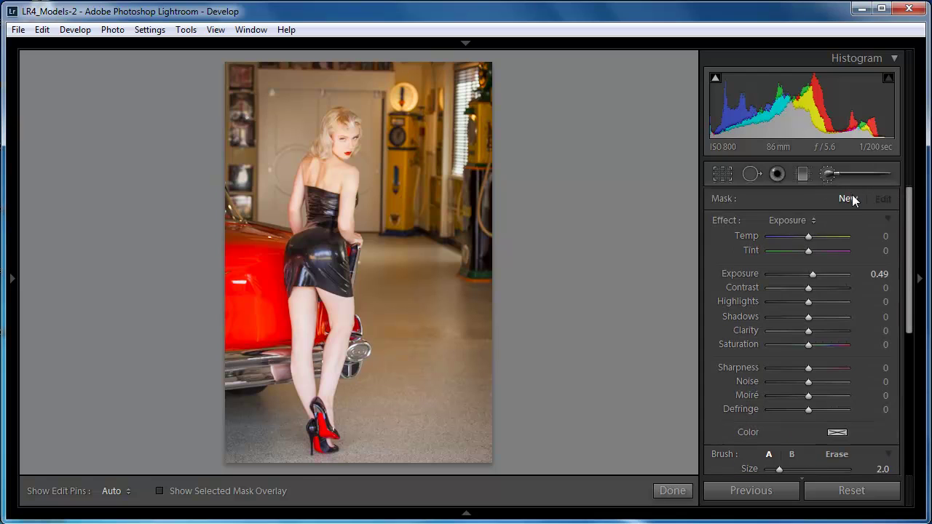
click(803, 220)
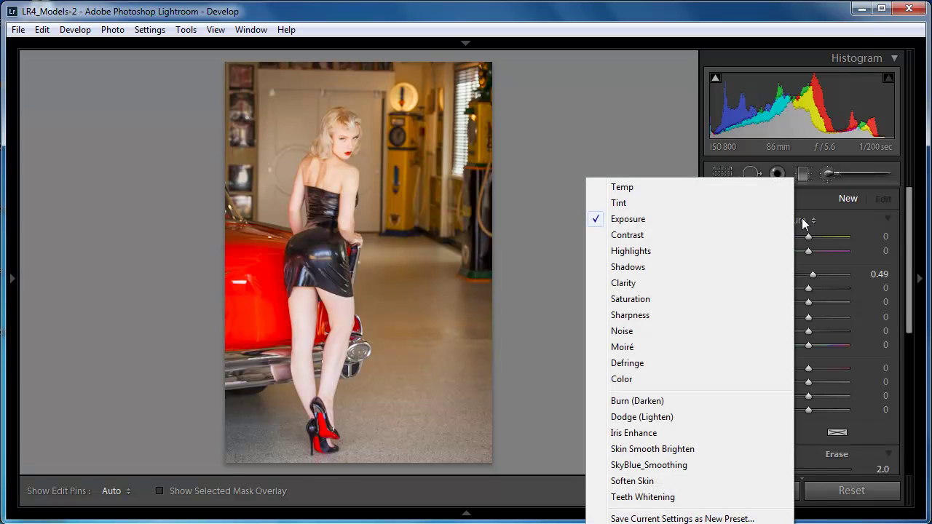
click(711, 190)
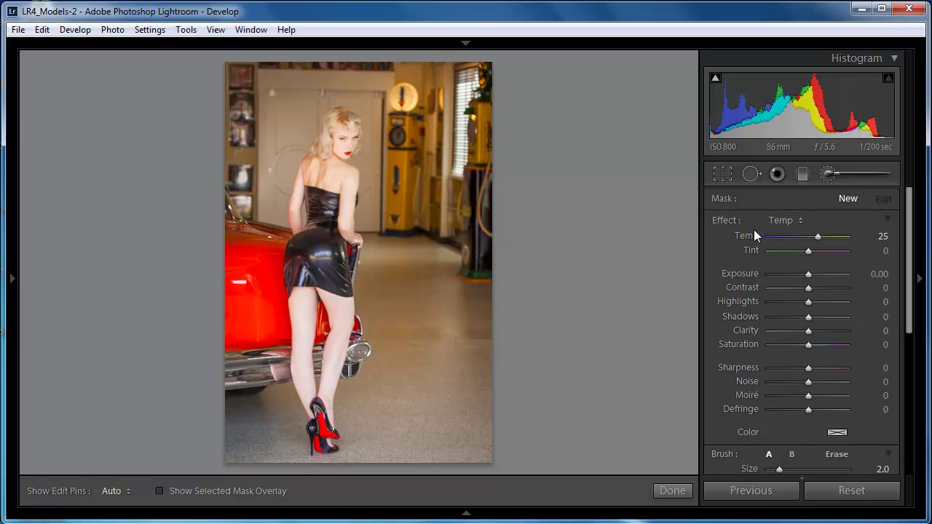
click(814, 237)
scroll(720, 304, down, 5)
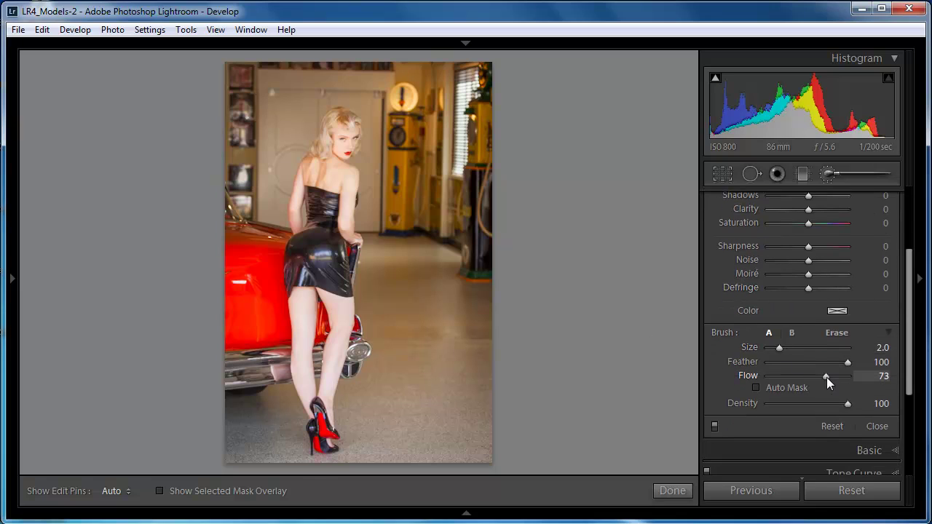
- Raise flow to 100 and paint the Temp 25 mask over both legs, tidying with Erase
drag(826, 377, 850, 376)
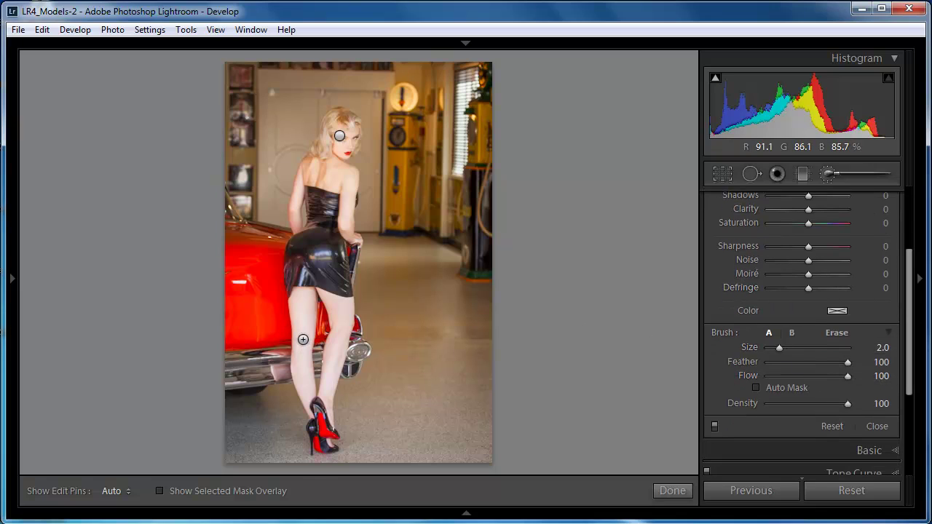
scroll(302, 340, up, 2)
key(o)
key(h)
mouse_move(304, 333)
mouse_down()
mouse_move(301, 298)
mouse_move(306, 397)
mouse_move(303, 295)
mouse_move(344, 322)
mouse_move(328, 304)
mouse_move(341, 308)
mouse_move(326, 397)
mouse_move(346, 307)
mouse_move(322, 295)
mouse_move(345, 310)
mouse_up()
key(h)
key(h)
key(h)
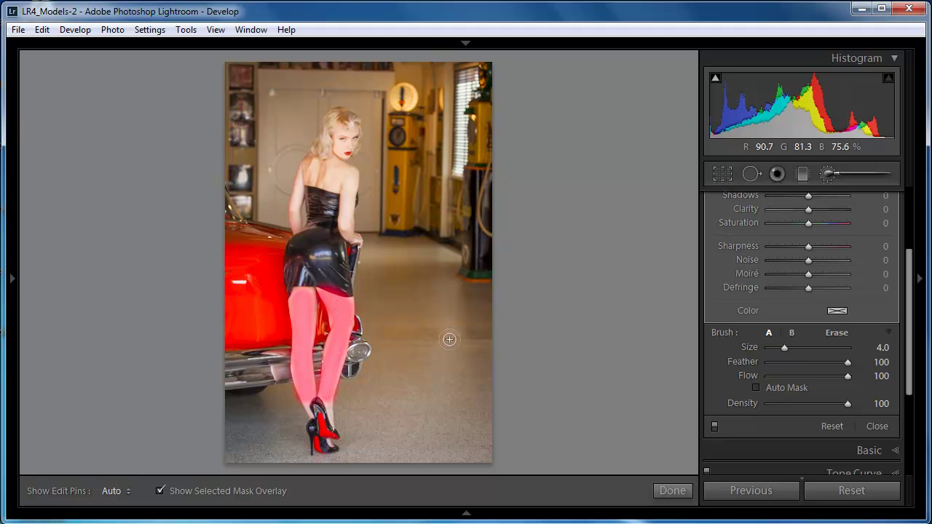
click(836, 333)
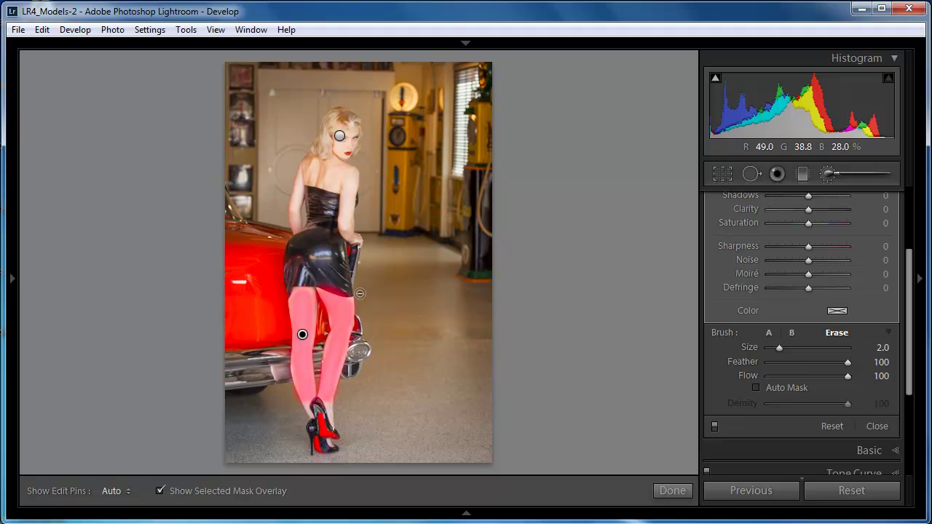
key(h)
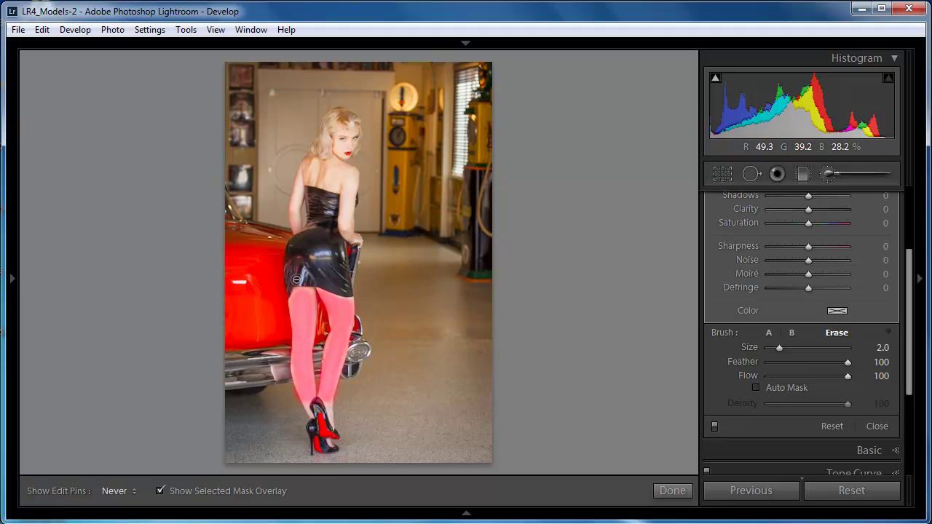
key(h)
key(h)
key(h)
key(h)
key(h)
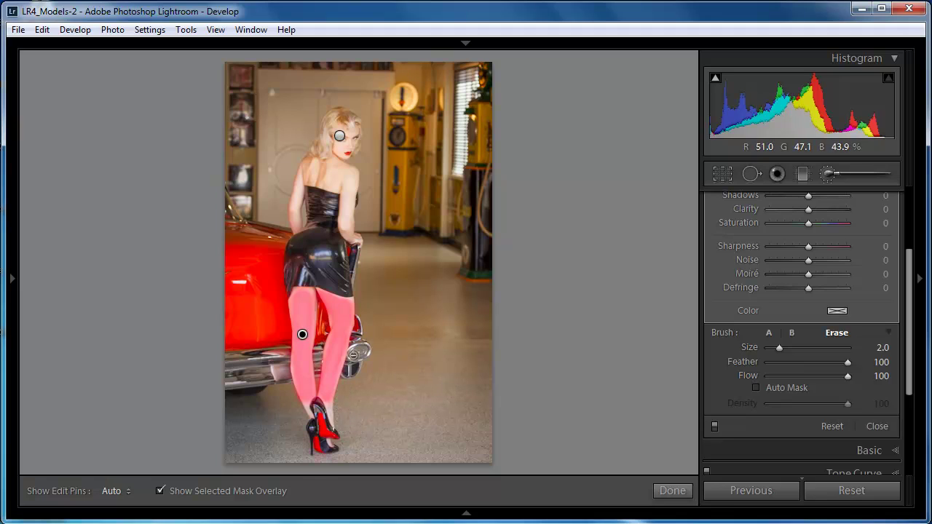
- Zoom in, paint the leg mask down to the ankles with a size 8.0 brush, then zoom back out
click(769, 333)
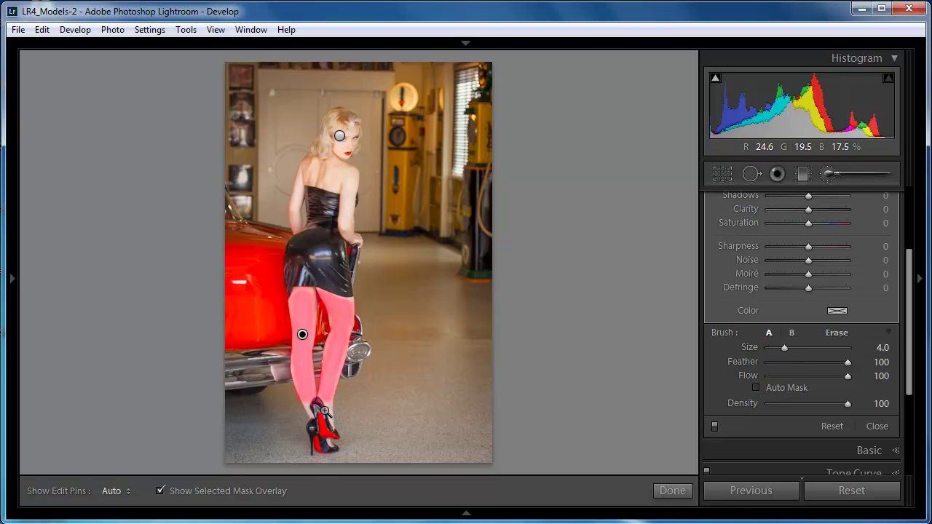
key(z)
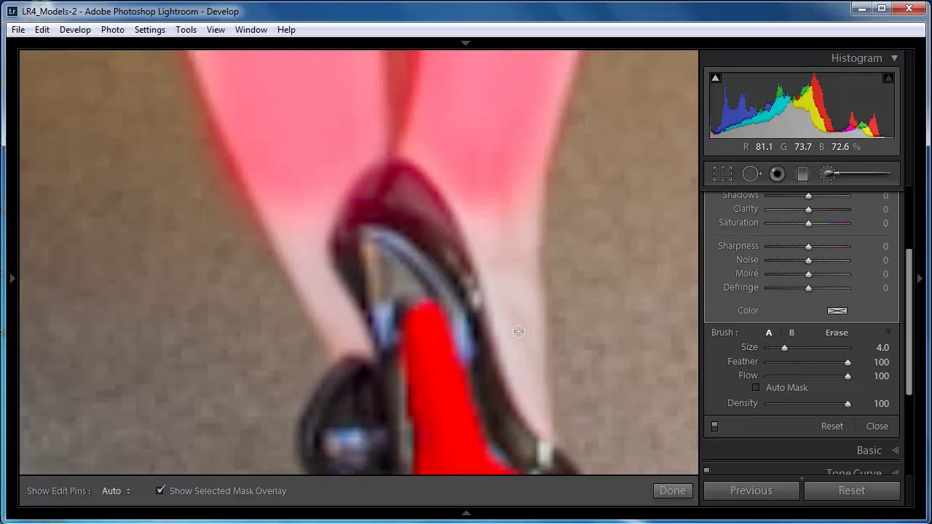
key(bracketright)
key(bracketright)
key(bracketright)
key(bracketright)
key(h)
mouse_move(519, 348)
mouse_down()
mouse_move(495, 203)
mouse_move(505, 270)
mouse_move(493, 241)
mouse_move(524, 357)
mouse_move(515, 184)
mouse_up()
mouse_move(291, 208)
mouse_down()
mouse_move(295, 251)
mouse_move(339, 320)
mouse_up()
key(h)
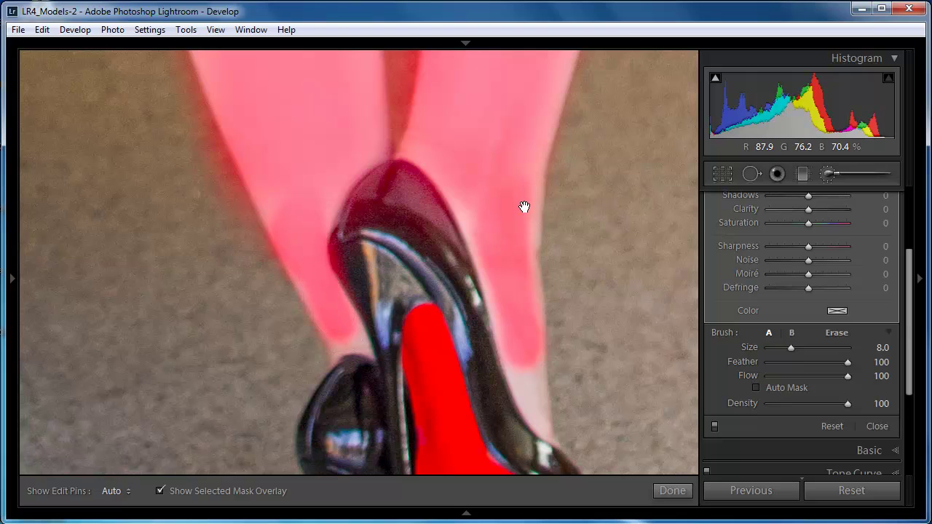
key(z)
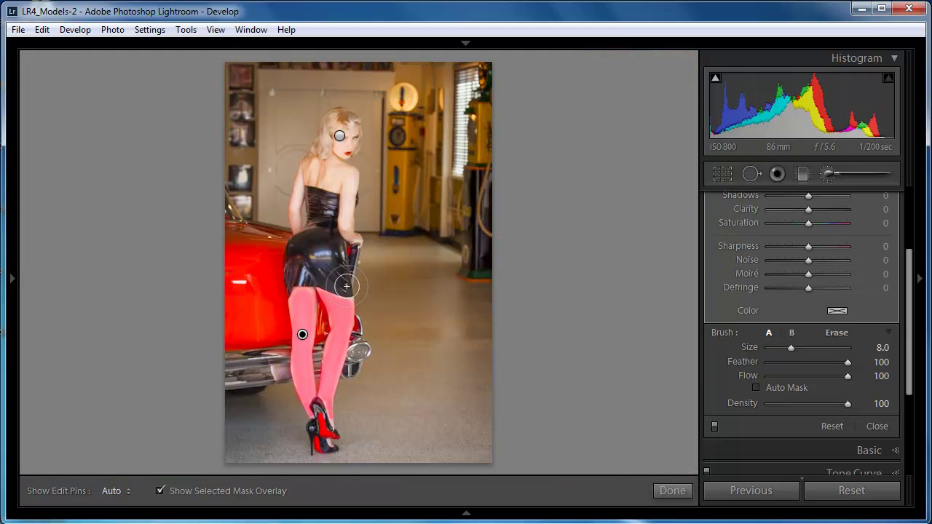
- Hide the red overlay and switch the brush adjustments off and on to compare the warmed legs
key(o)
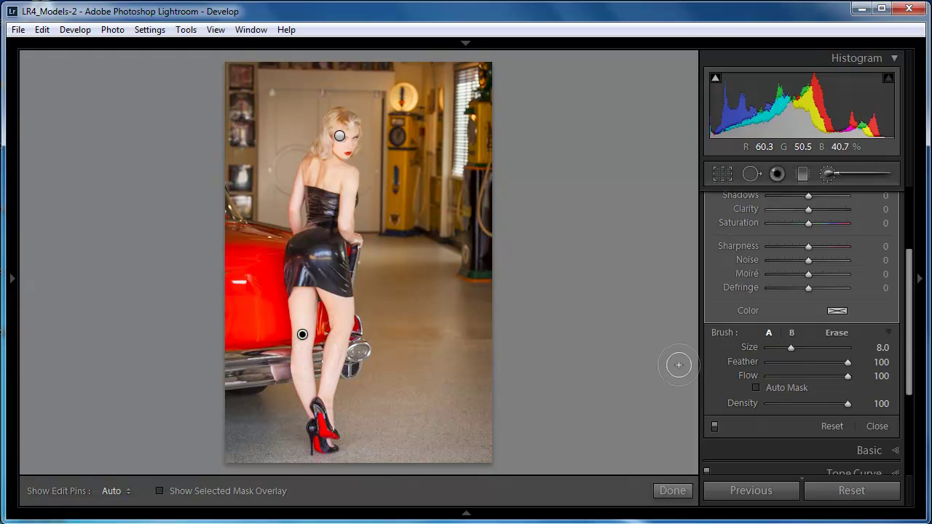
scroll(750, 378, down, 3)
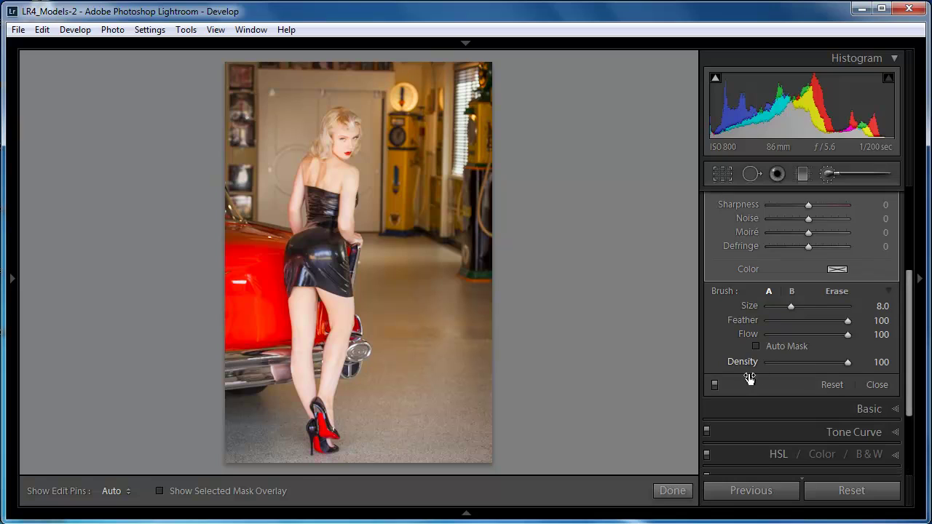
click(714, 386)
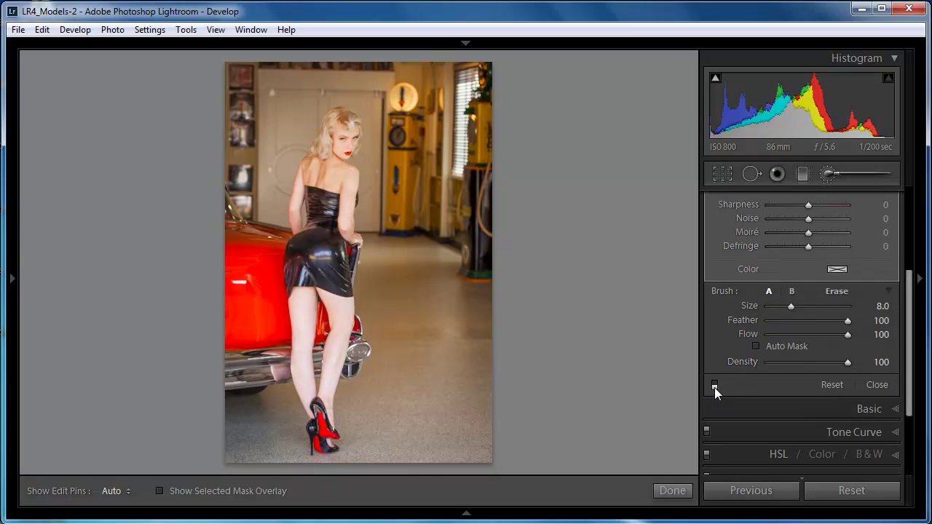
click(714, 386)
click(715, 386)
click(715, 386)
click(714, 386)
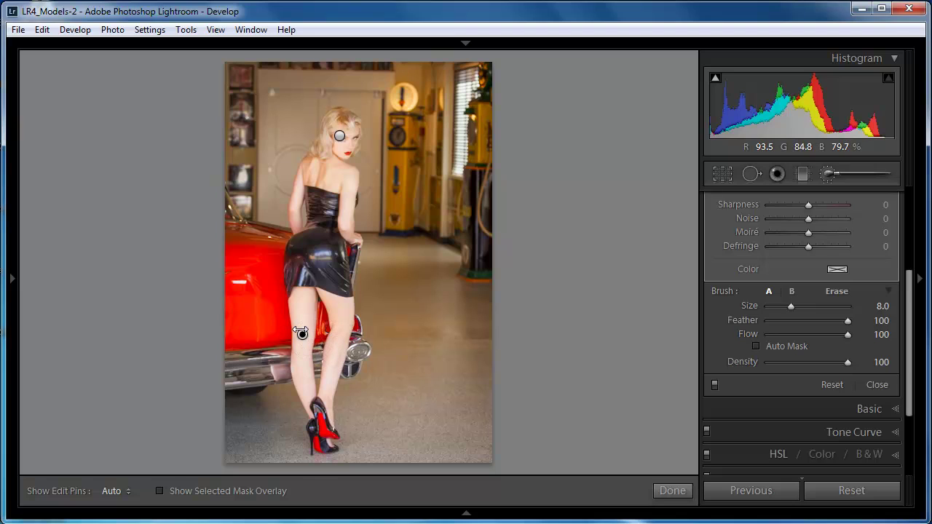
mouse_move(301, 333)
- Try the leg mask's Temp at a much warmer 93, then enter 25 instead
drag(912, 386, 917, 297)
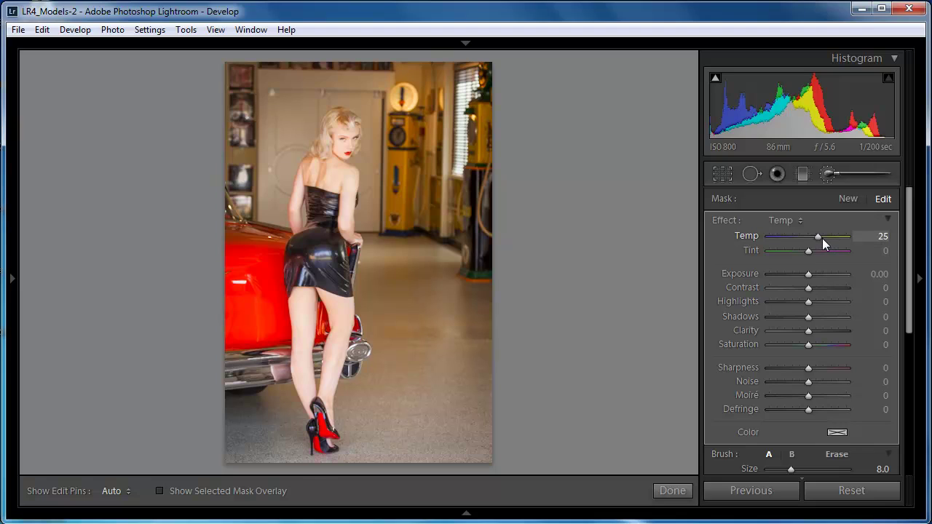
mouse_move(822, 238)
mouse_down()
mouse_move(846, 243)
mouse_move(785, 250)
mouse_move(813, 239)
mouse_up()
click(872, 239)
text(25)
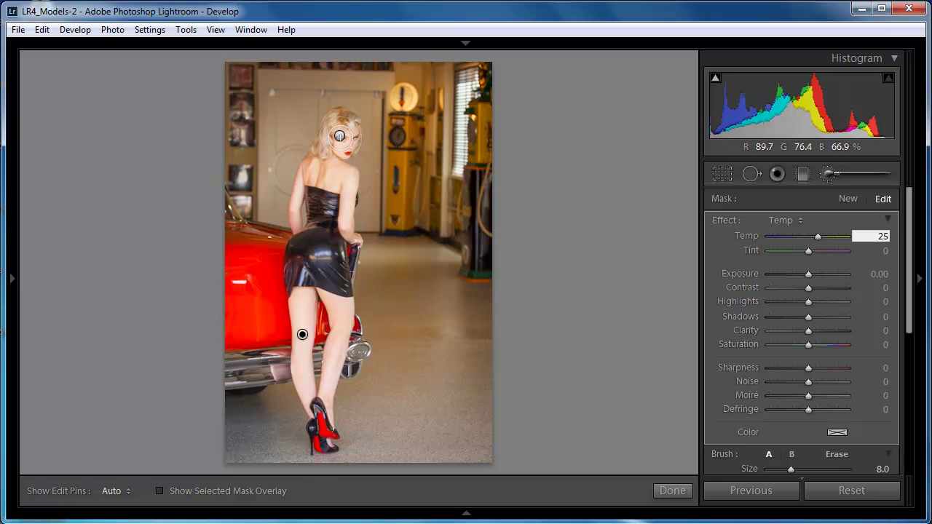
- Confirm the leg Temp of 25 and raise the upper-body brush exposure to 0.45
key(Return)
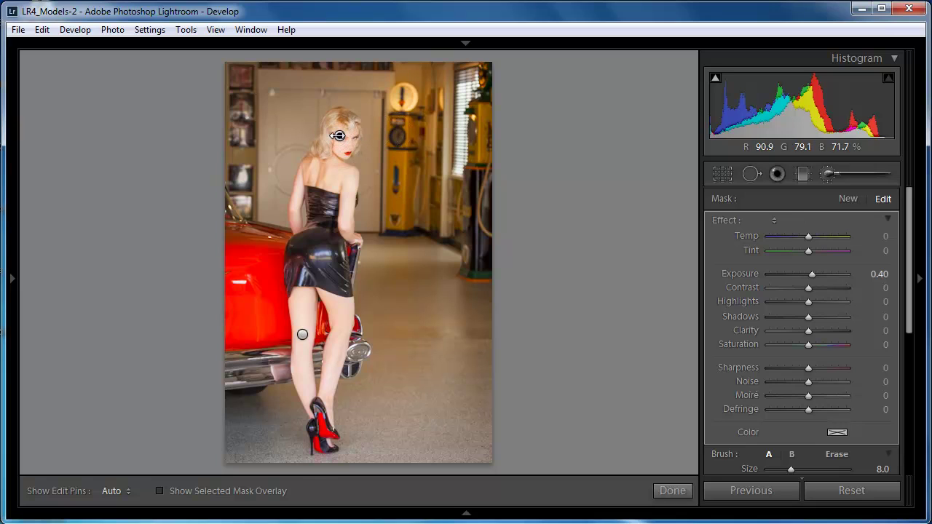
mouse_move(337, 135)
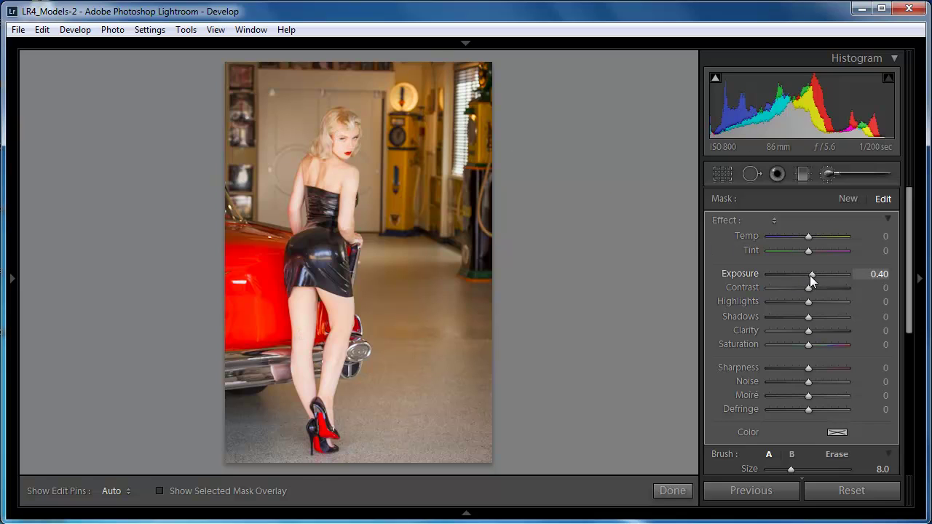
click(877, 274)
key(BackSpace)
text(1.45)
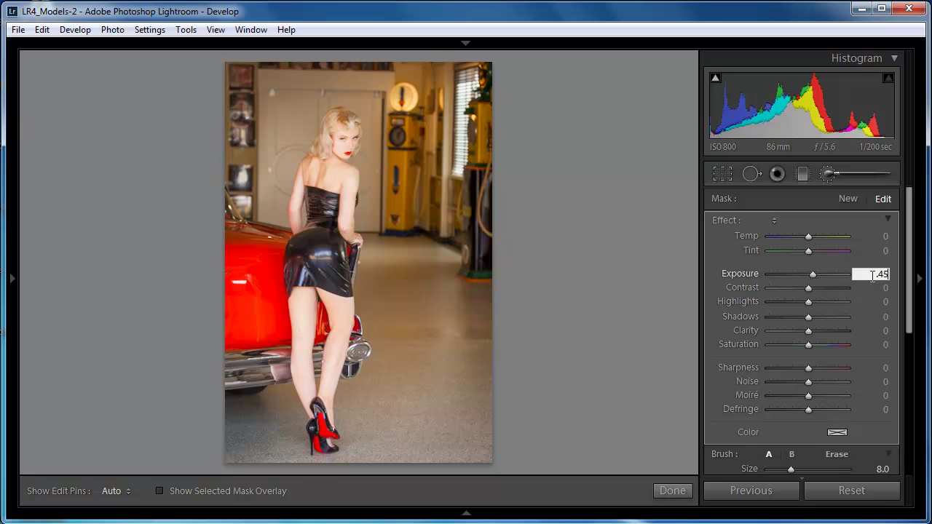
key(Return)
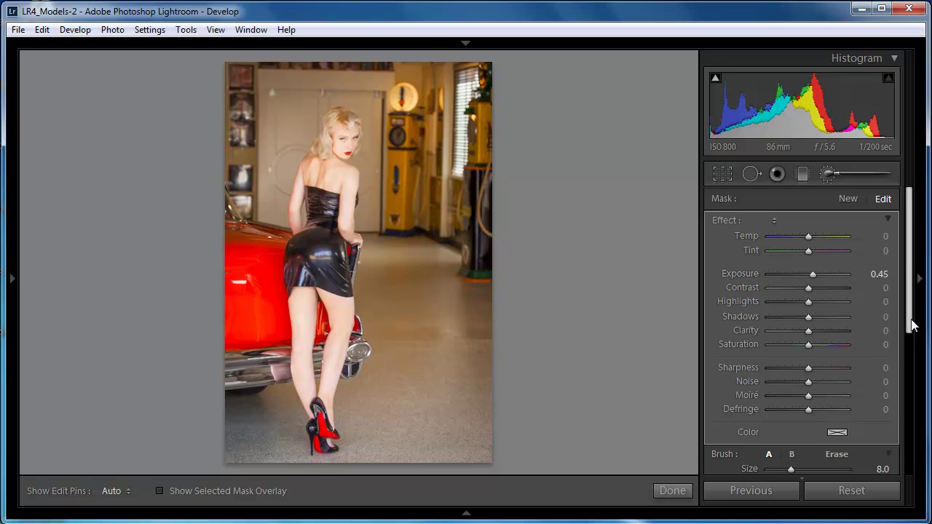
- Toggle the brush adjustments off and back on to compare their effect
drag(909, 322, 914, 383)
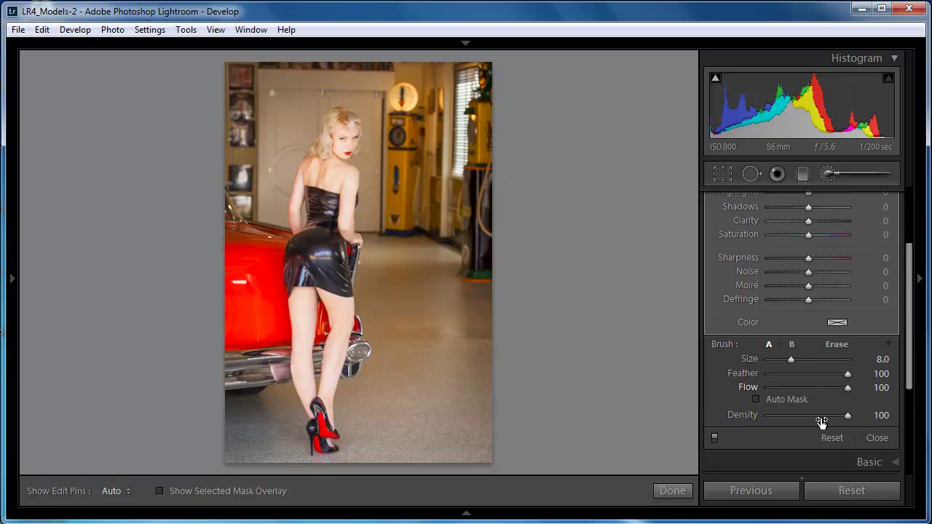
click(714, 439)
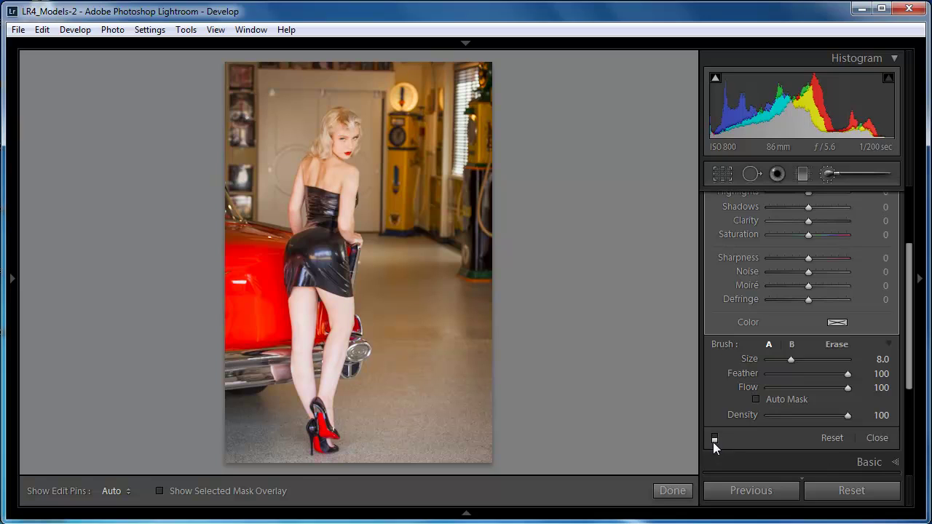
click(714, 439)
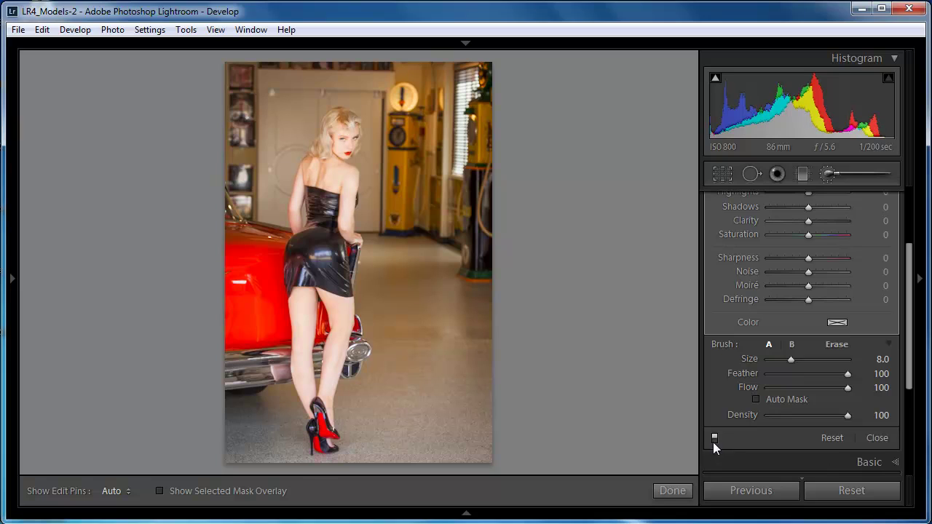
- Close the Adjustment Brush, view Before/After side by side, then return to Loupe view
click(671, 491)
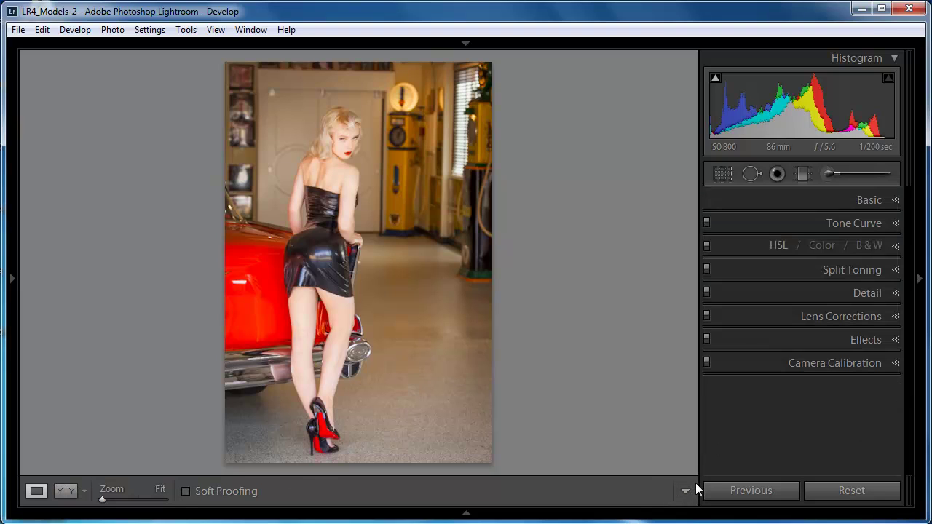
click(64, 491)
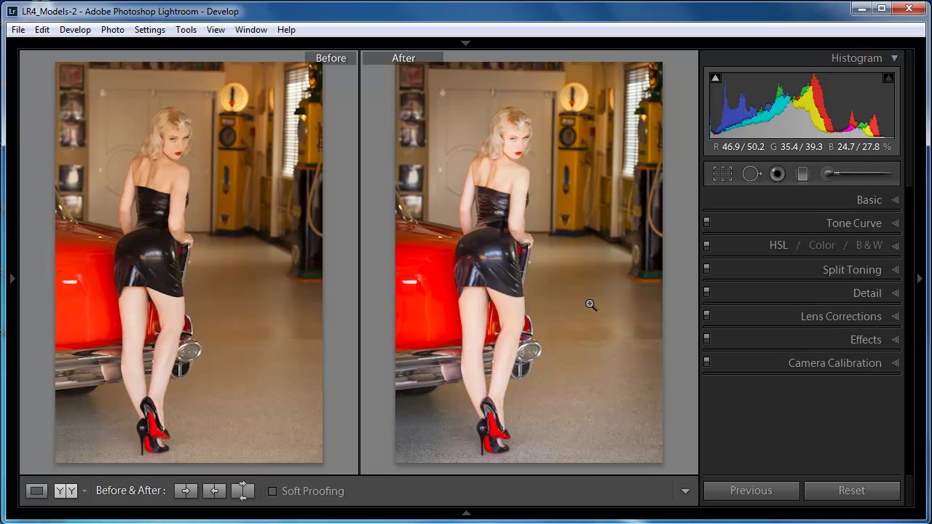
click(36, 491)
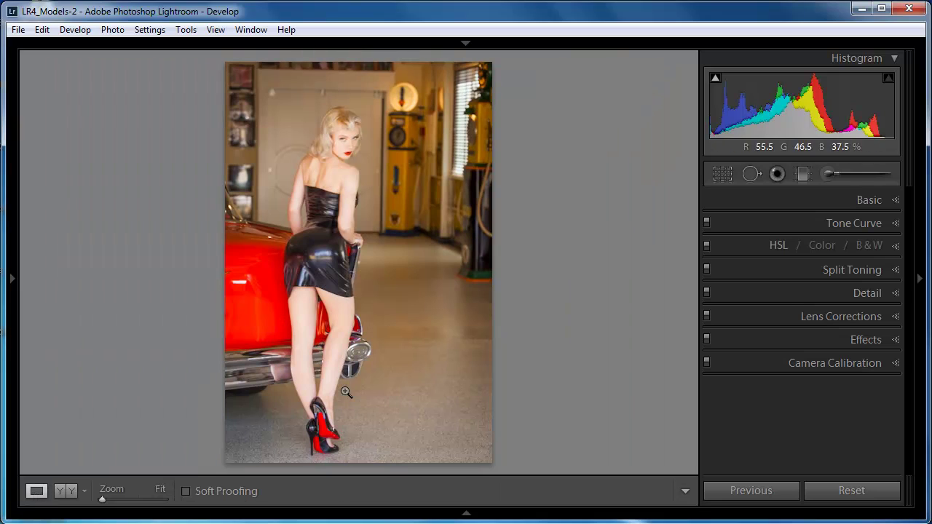